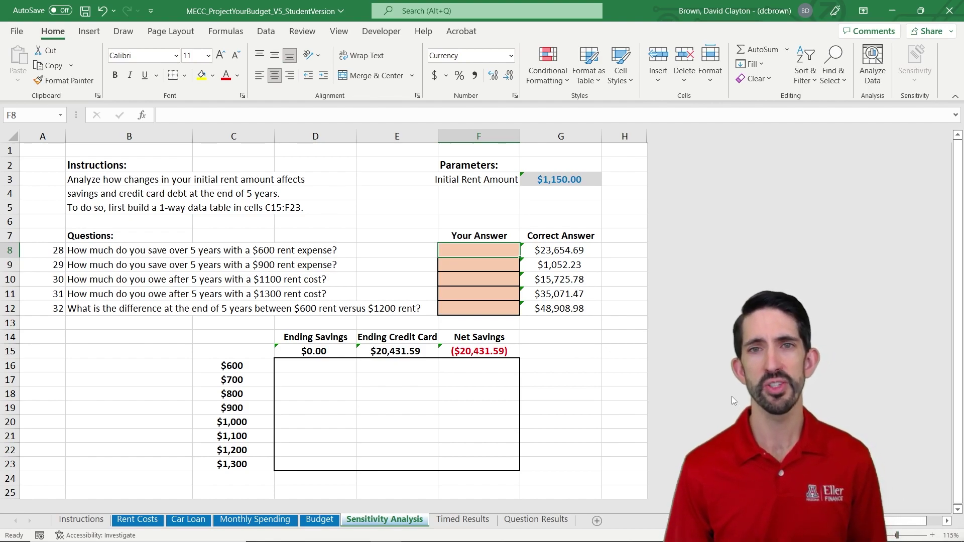
Review the rent values in column C and the Ending Credit Card and Net Savings formulas
left_click(265, 366)
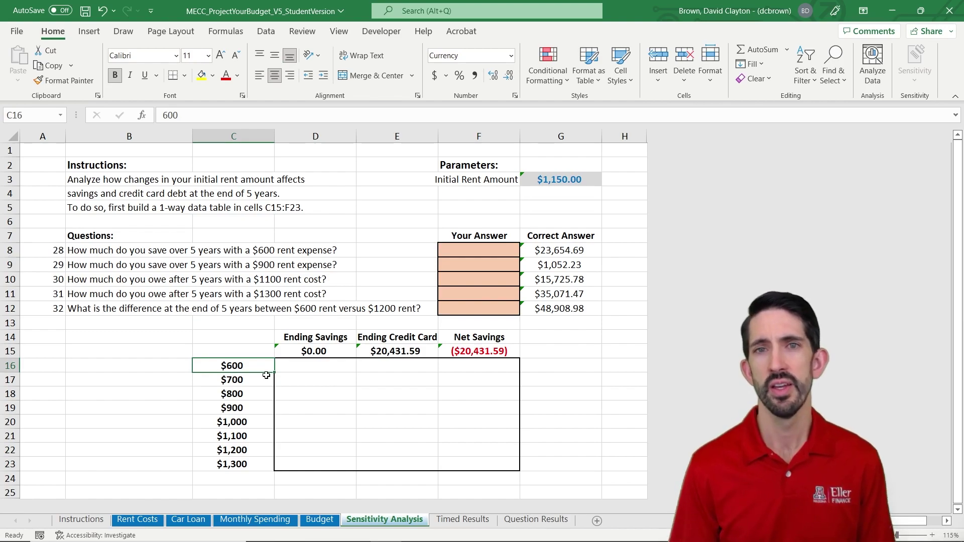
key("ctrl+Down")
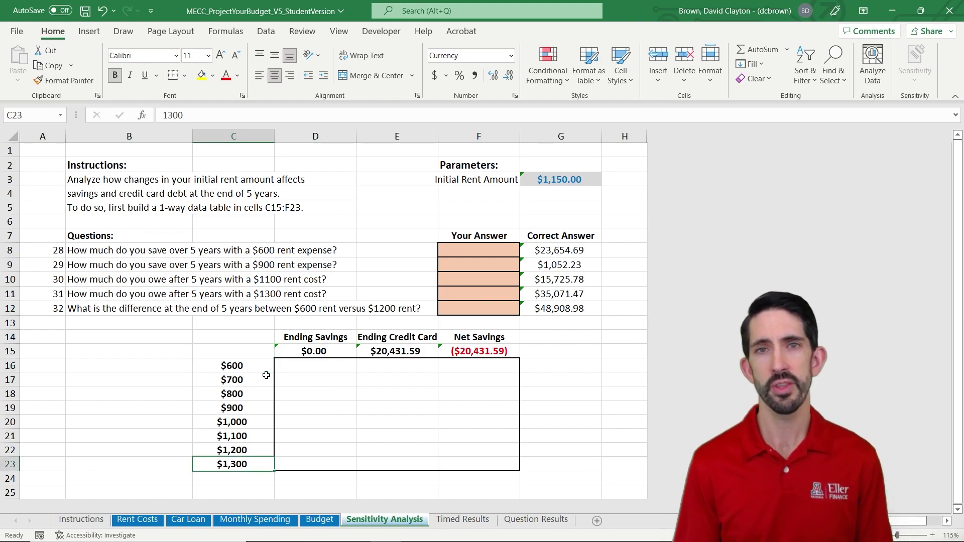
key("Up")
key("Up")
key("Up")
key("Right")
key("Up")
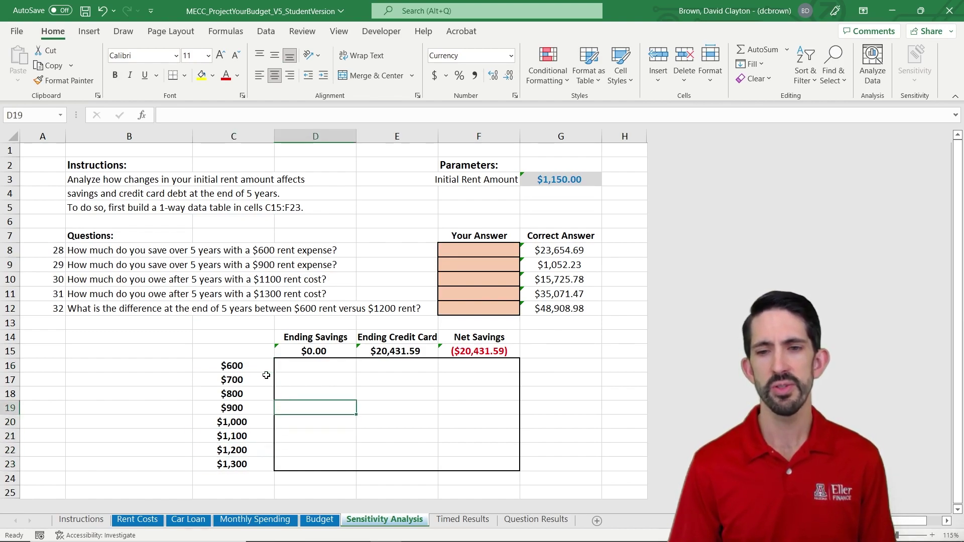
key("Up")
key("Up")
key("Up")
key("Up")
key("Right")
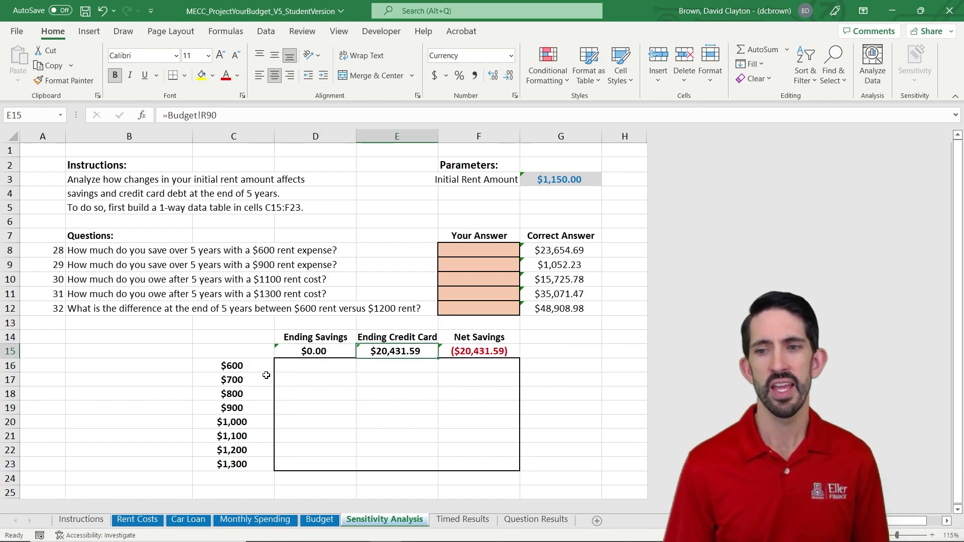
key("Right")
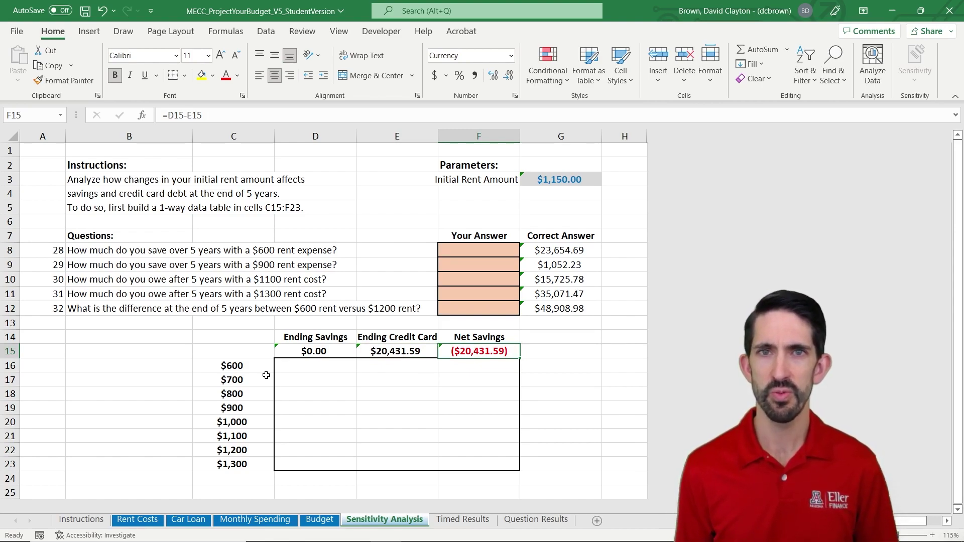
Create a one-way data table over C15:F23 with G3 as the column input cell
key("Left")
key("Left")
key("Left")
key("Left")
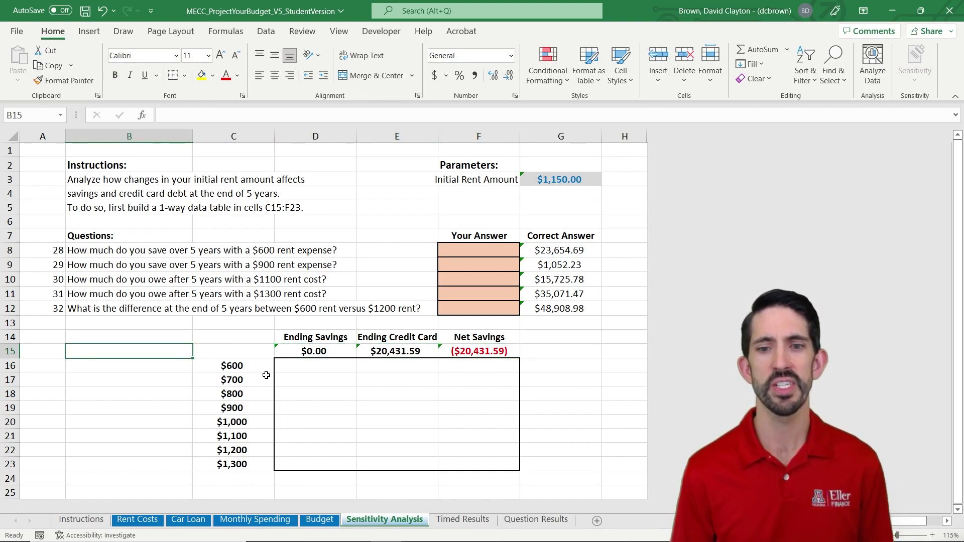
key("Right")
key("shift+Right")
key("shift+Right")
key("shift+Right")
key("shift+Down")
key("shift+Down")
key("shift+Down")
key("shift+Down")
key("shift+Down")
key("shift+Down")
key("shift+Down")
key("shift+Down")
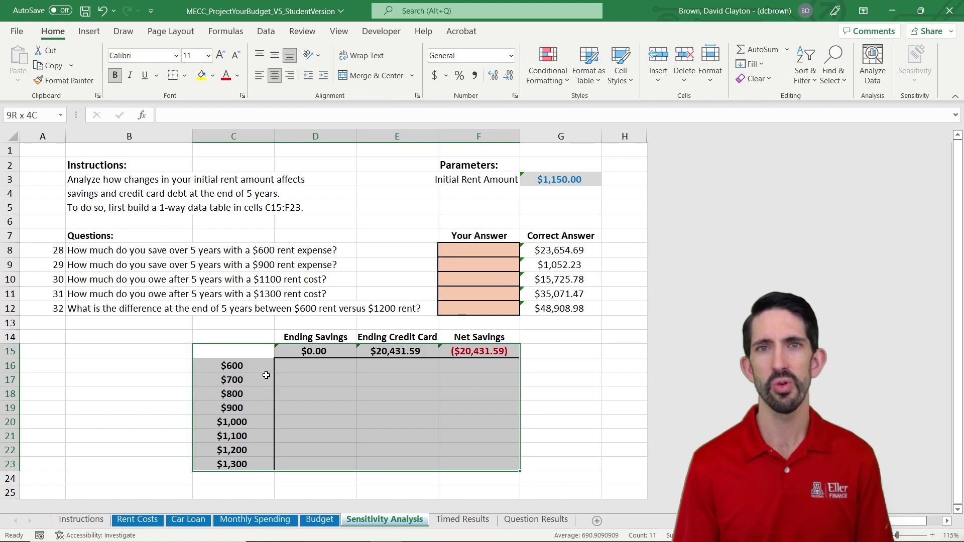
left_click(270, 33)
left_click(700, 80)
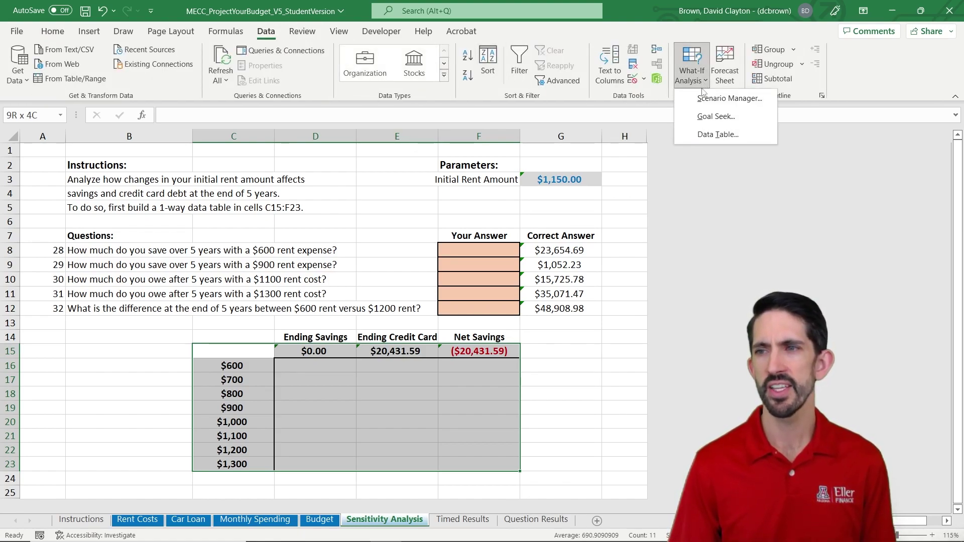
left_click(701, 131)
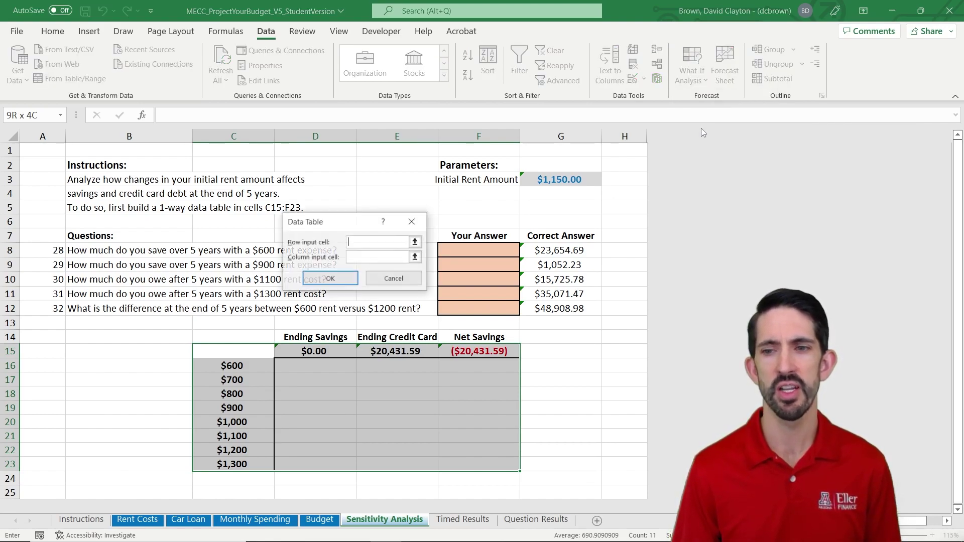
key("Tab")
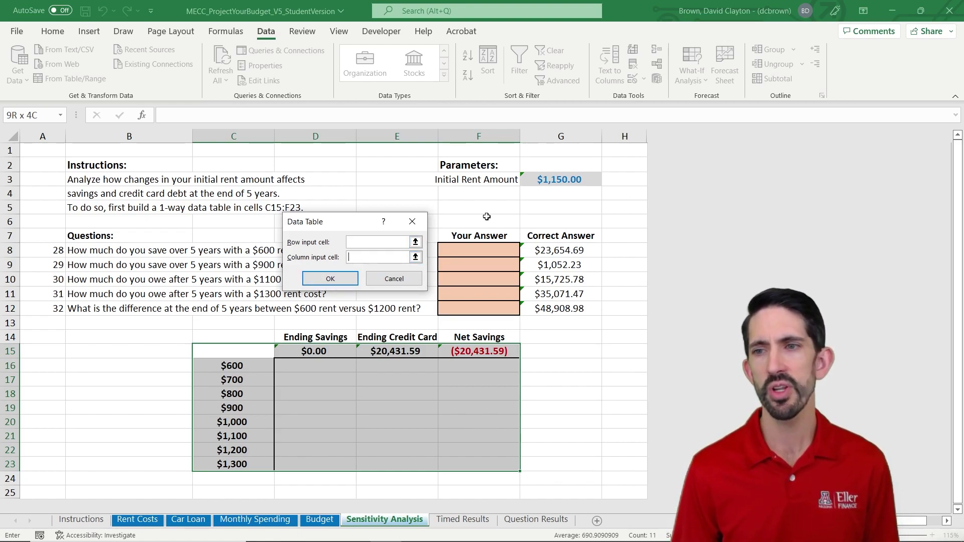
left_click(567, 179)
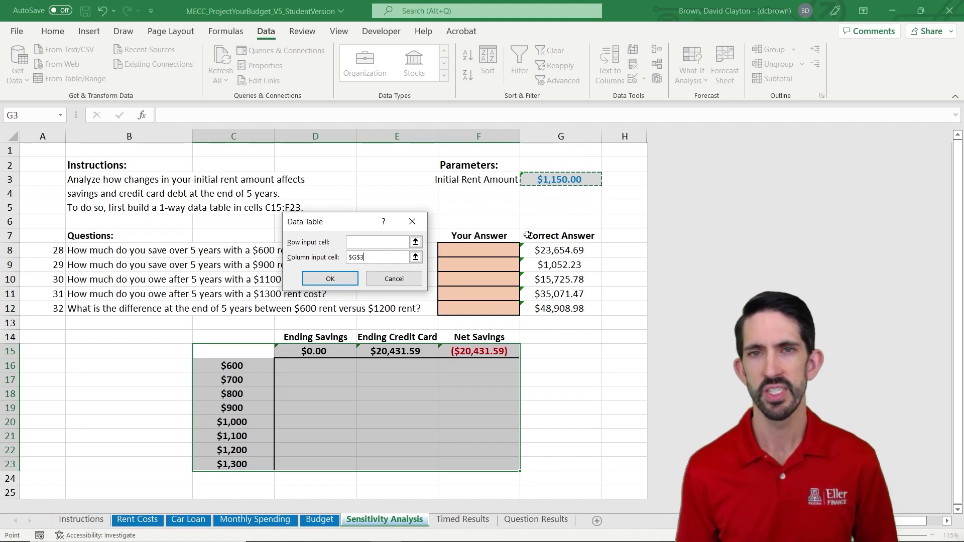
key("Return")
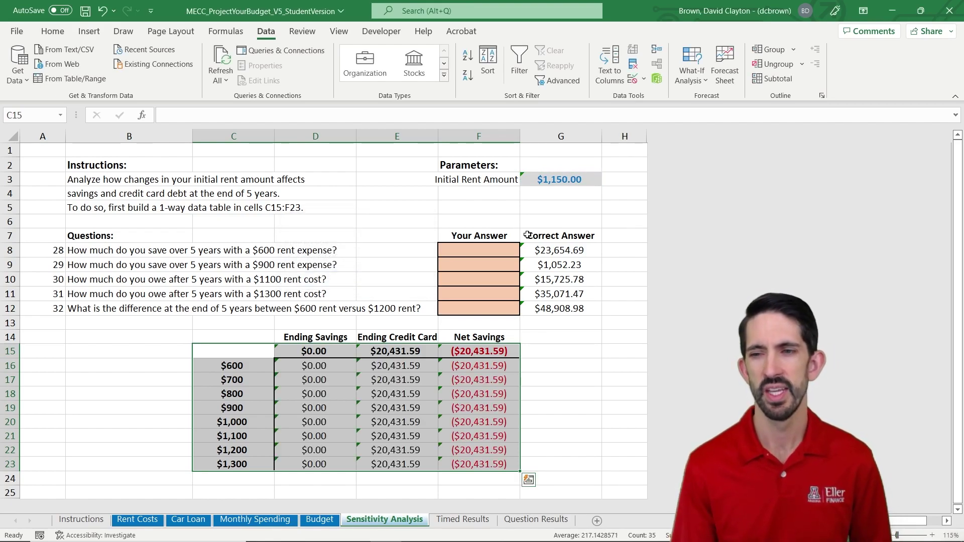
Check the {=TABLE(,G3)} formula in D16 and recalculate with F9 so each rent shows its own figures
left_click(318, 370)
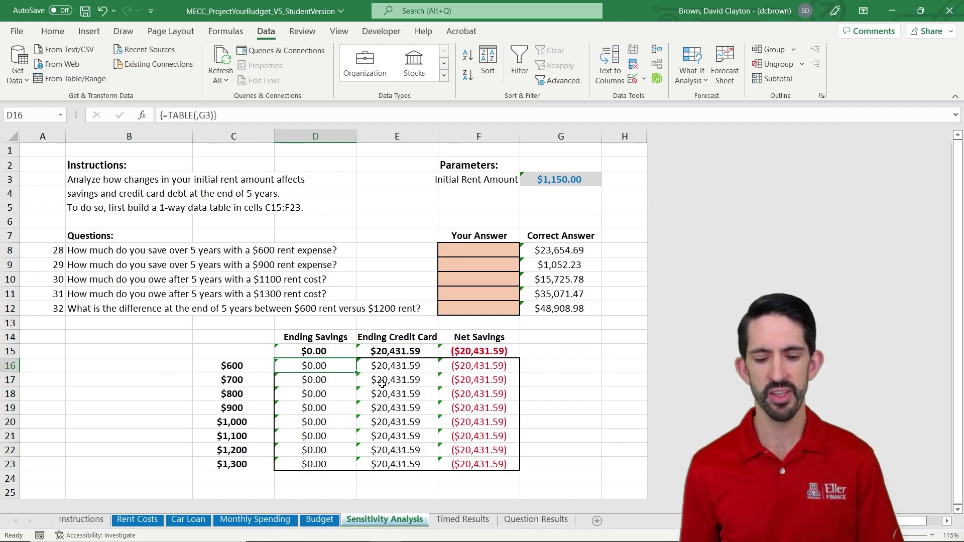
key("F9")
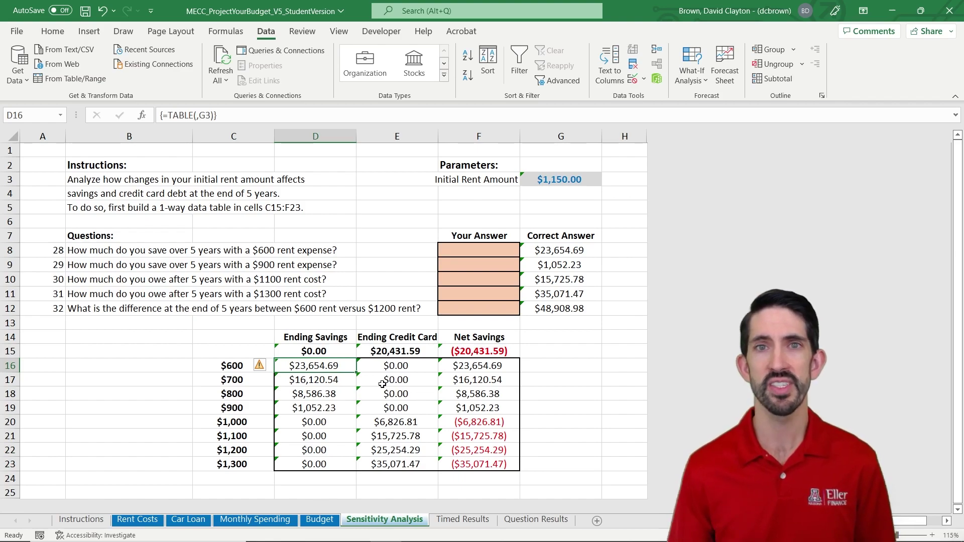
Link answer cells F8 and F9 to the savings figures =D16 and =D19
left_click(478, 249)
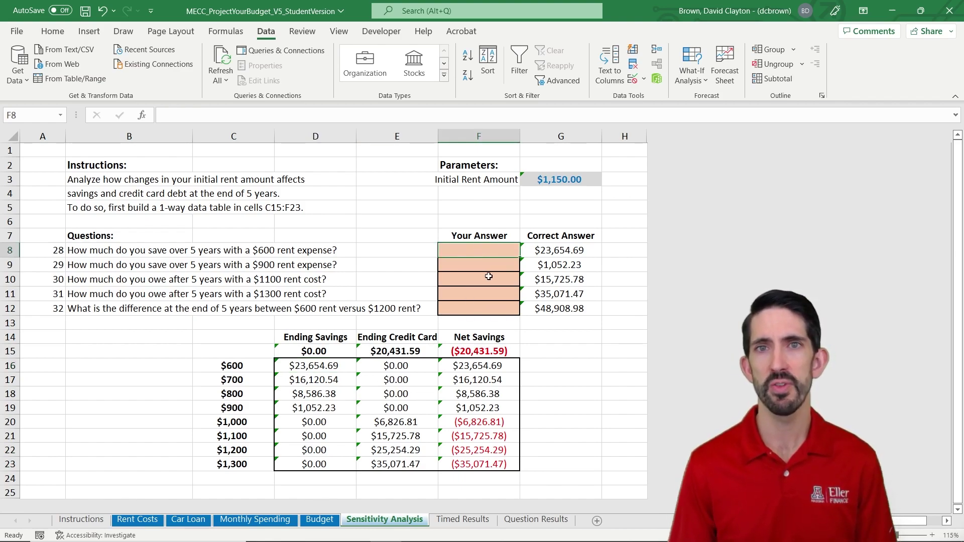
type("=")
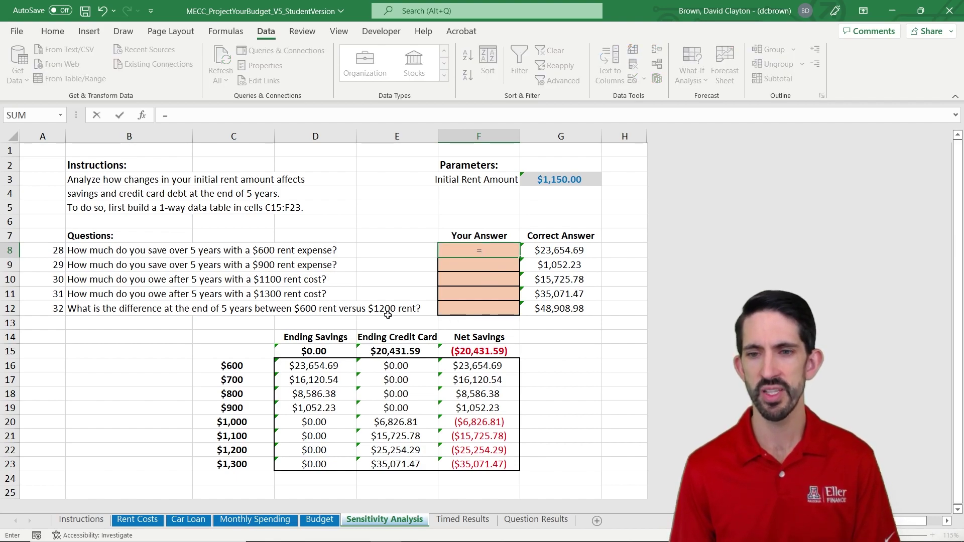
left_click(323, 365)
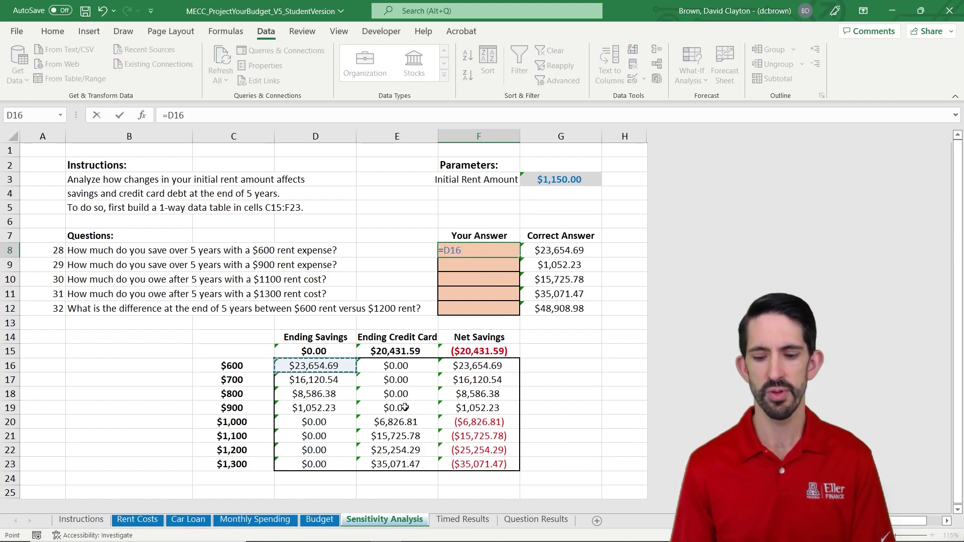
key("ctrl+Return")
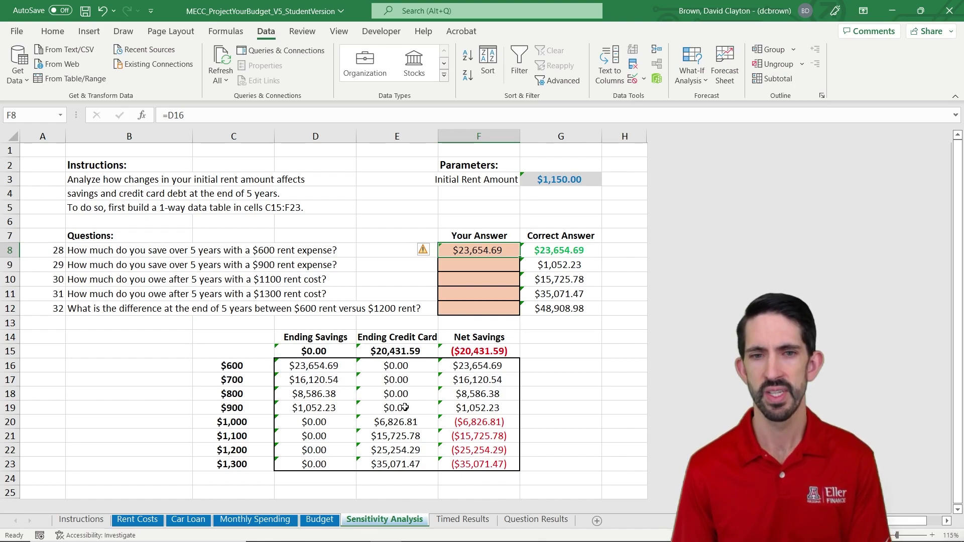
left_click(457, 266)
type("=")
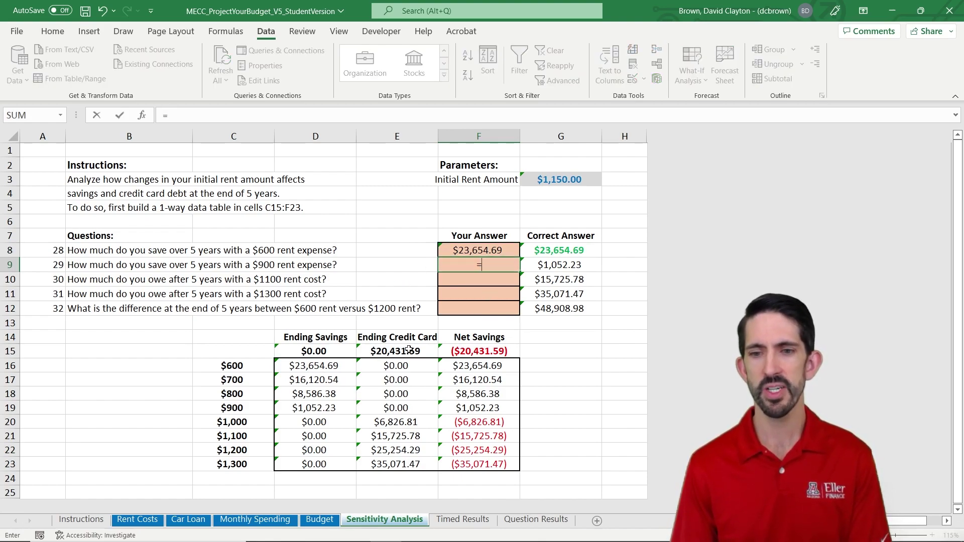
left_click(329, 408)
key("ctrl+Return")
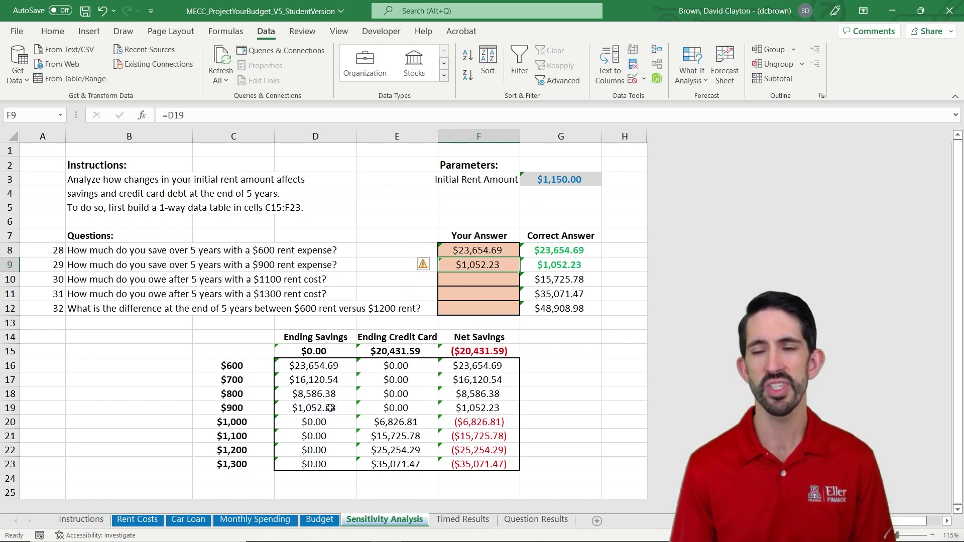
Link answer cells F10 and F11 to the credit card debts =E21 and =E23
left_click(500, 281)
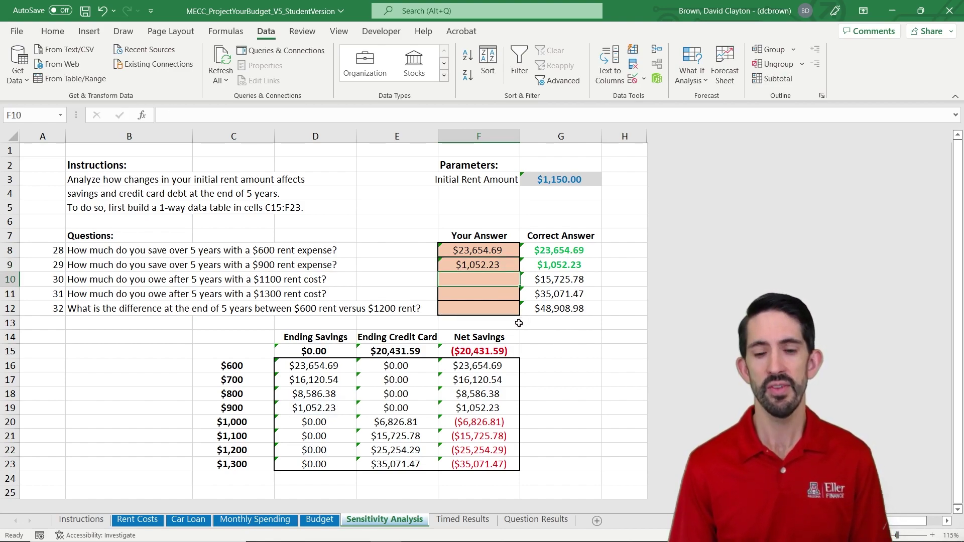
type("=")
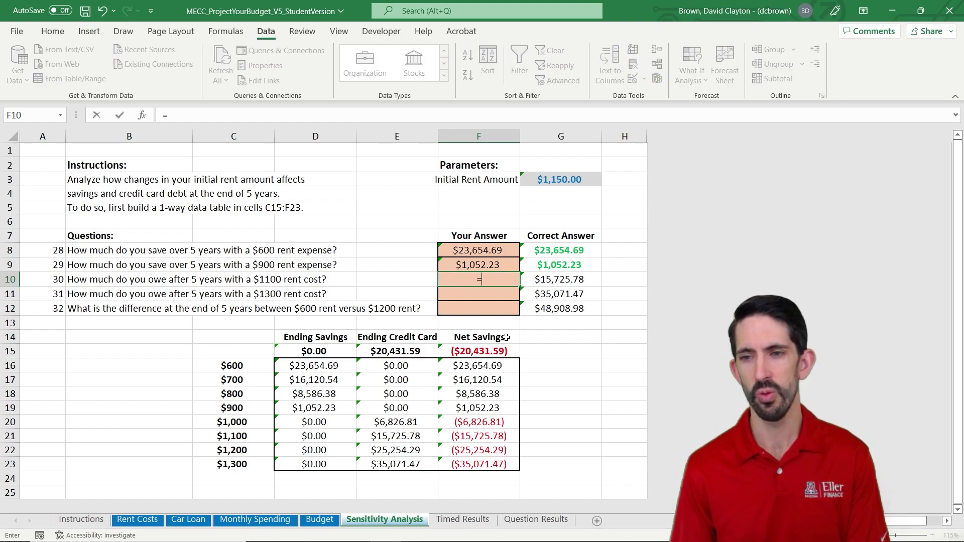
left_click(410, 436)
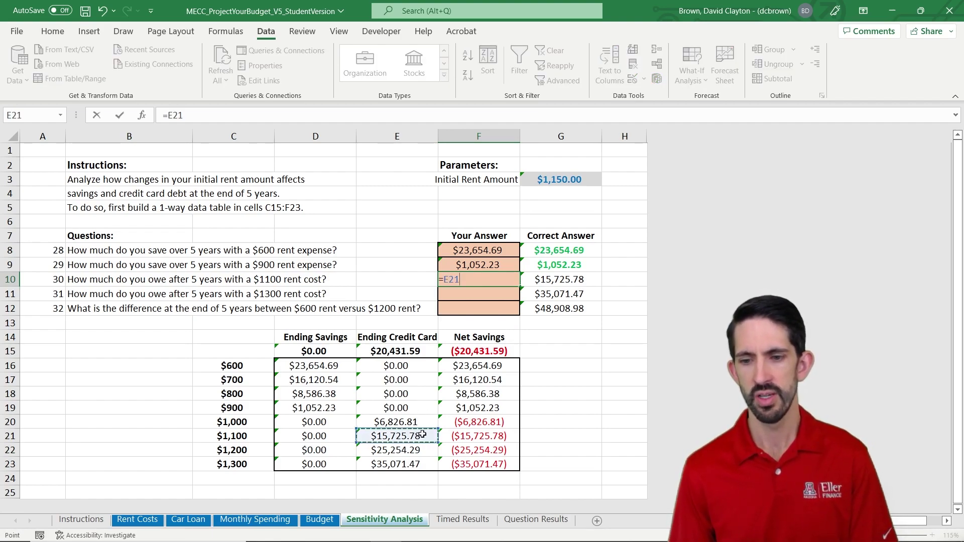
key("ctrl+Return")
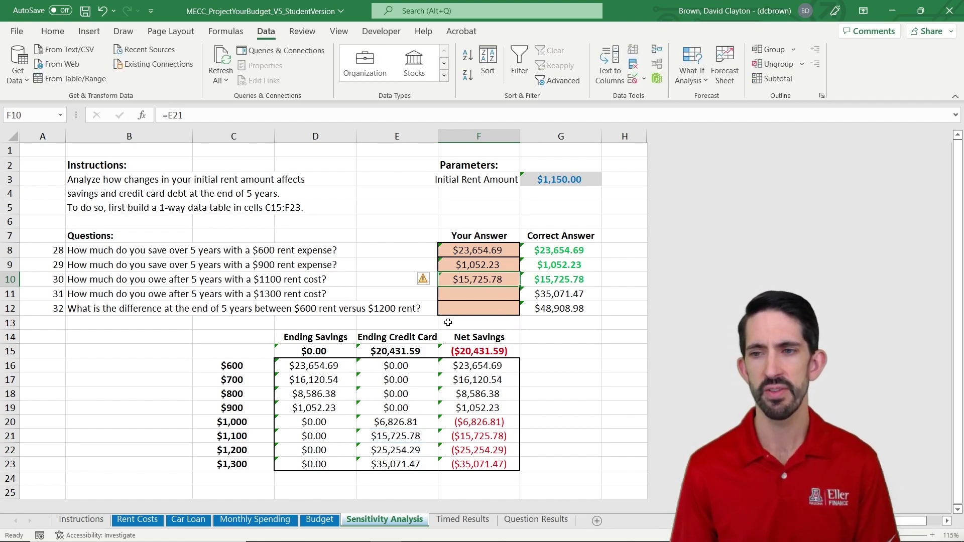
left_click(482, 293)
type("=")
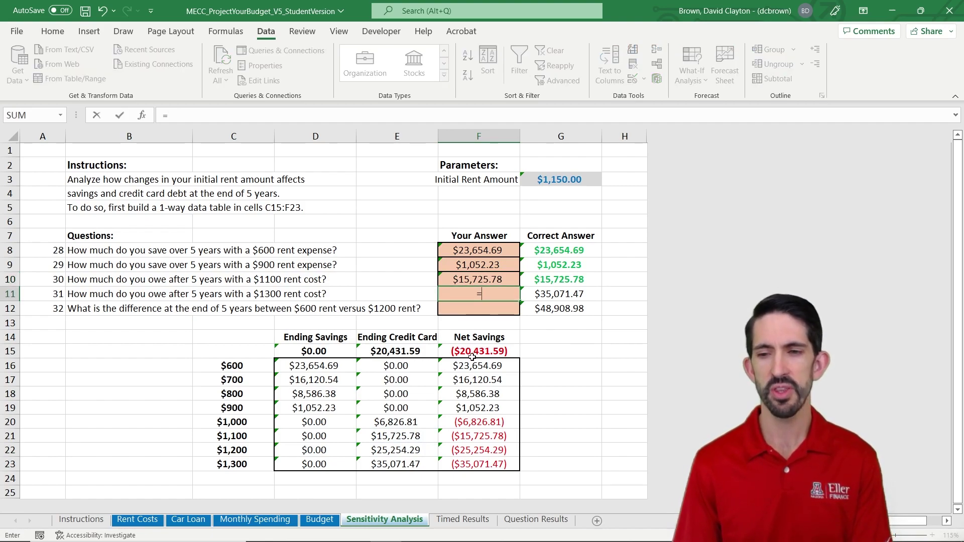
left_click(412, 464)
key("ctrl+Return")
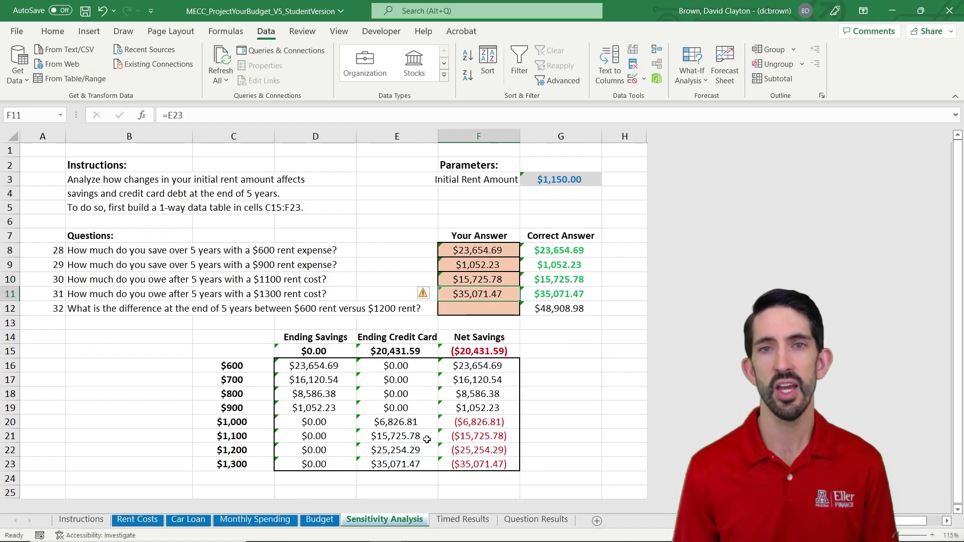
Enter =D16-F22 in F12 as the final answer
left_click(494, 313)
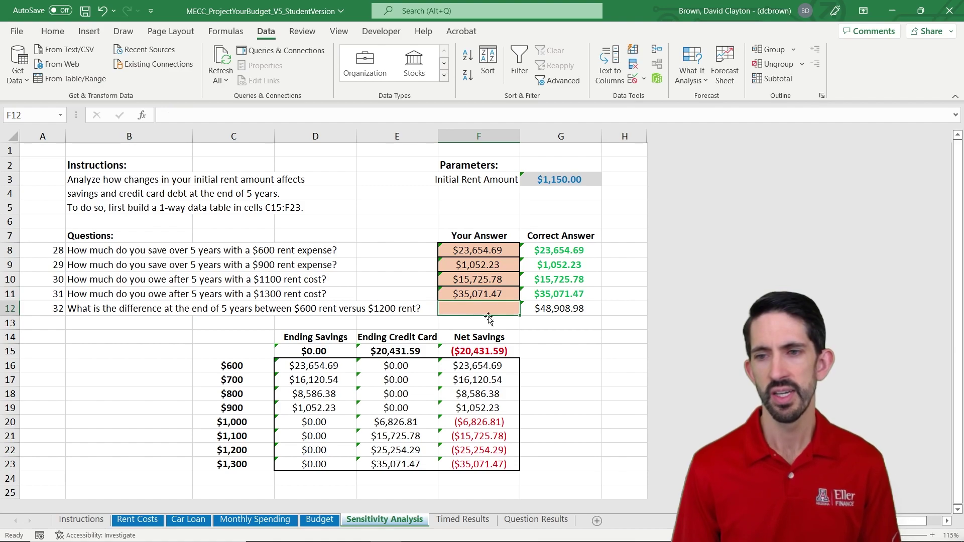
type("=")
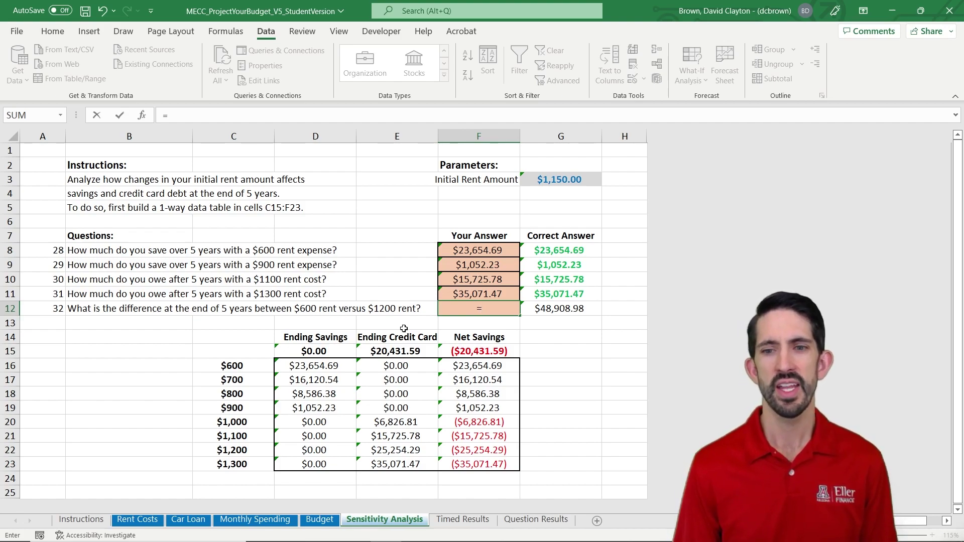
left_click(327, 368)
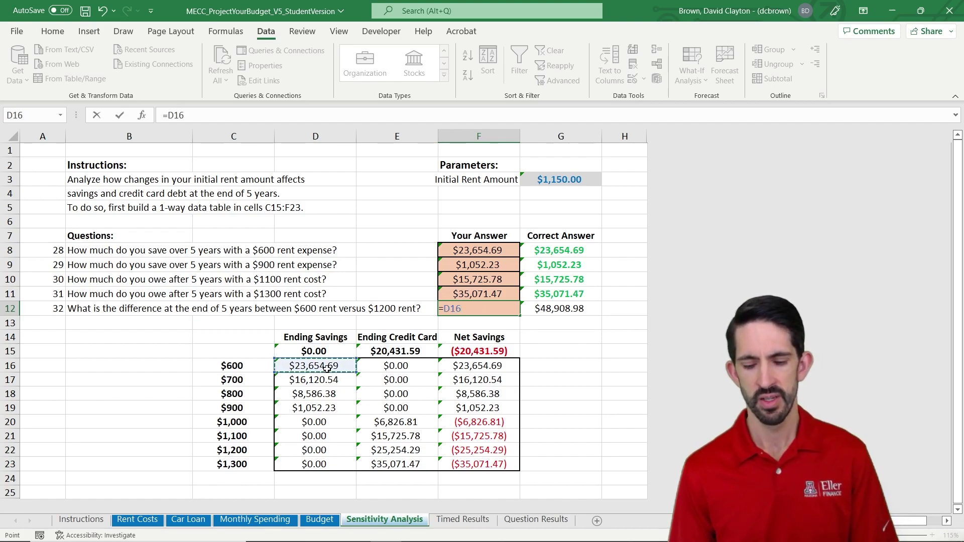
type("-")
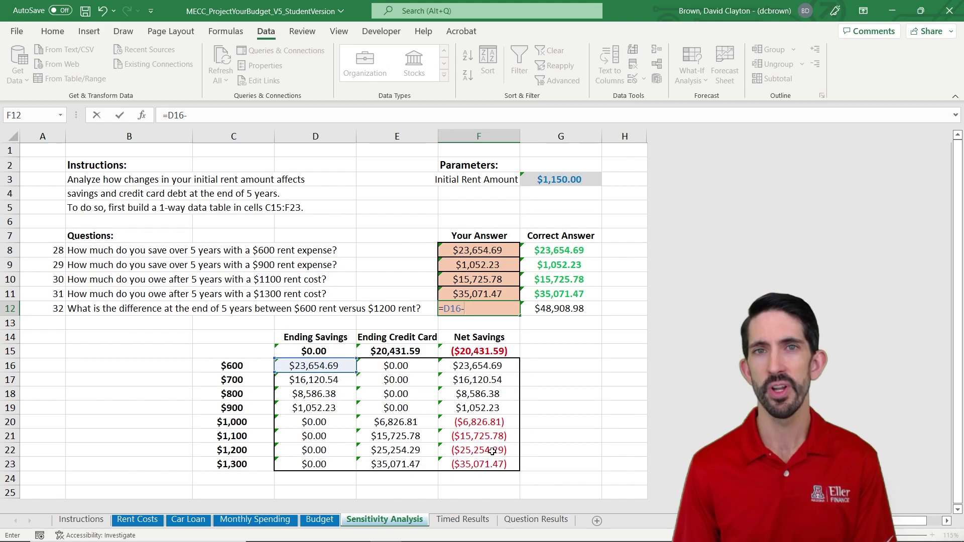
left_click(492, 451)
key("Return")
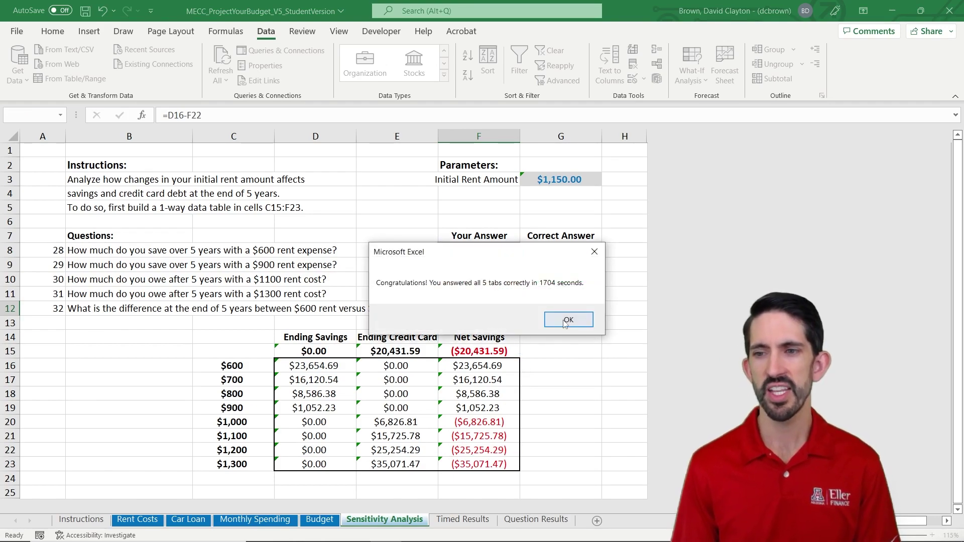
Drag the congratulations message aside to confirm all five answers in F8:F12 match
left_click_drag(532, 255, 395, 122)
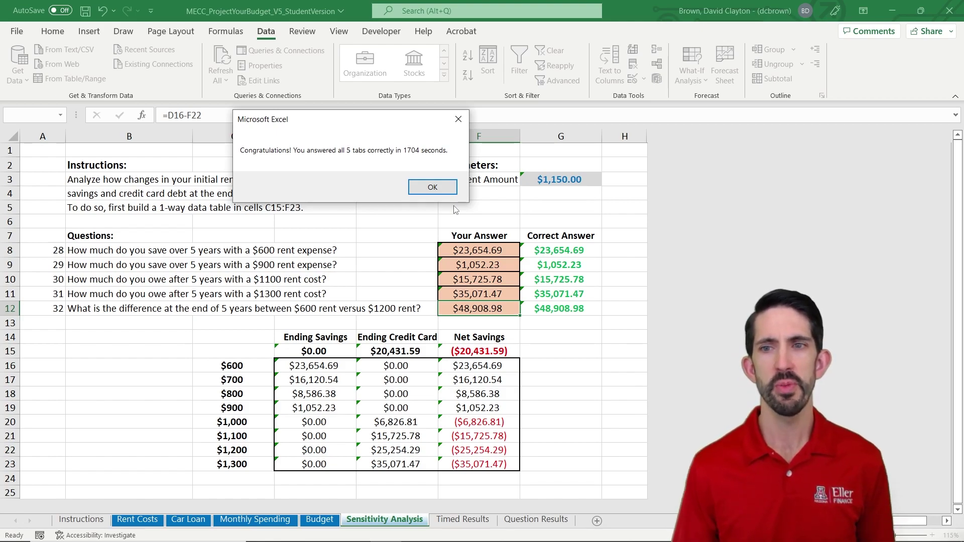
left_click(431, 188)
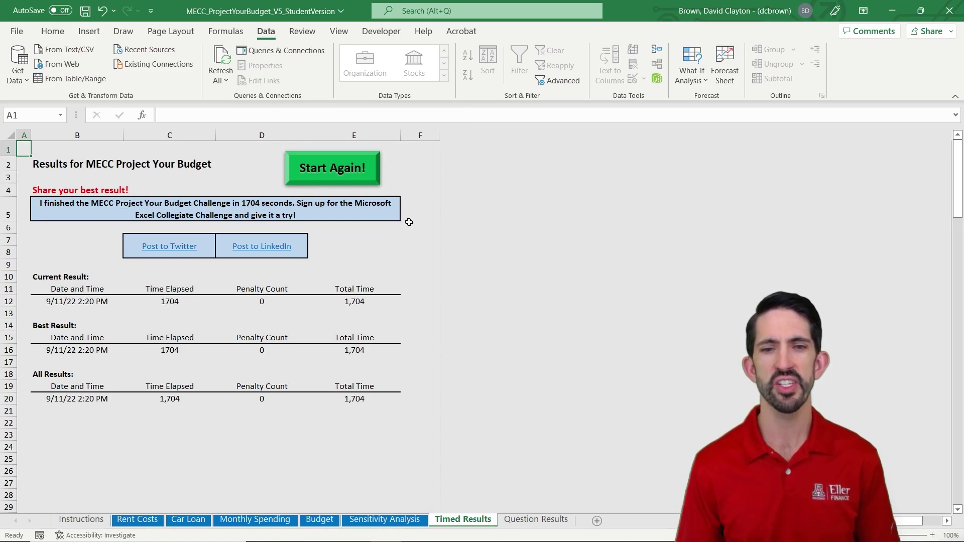